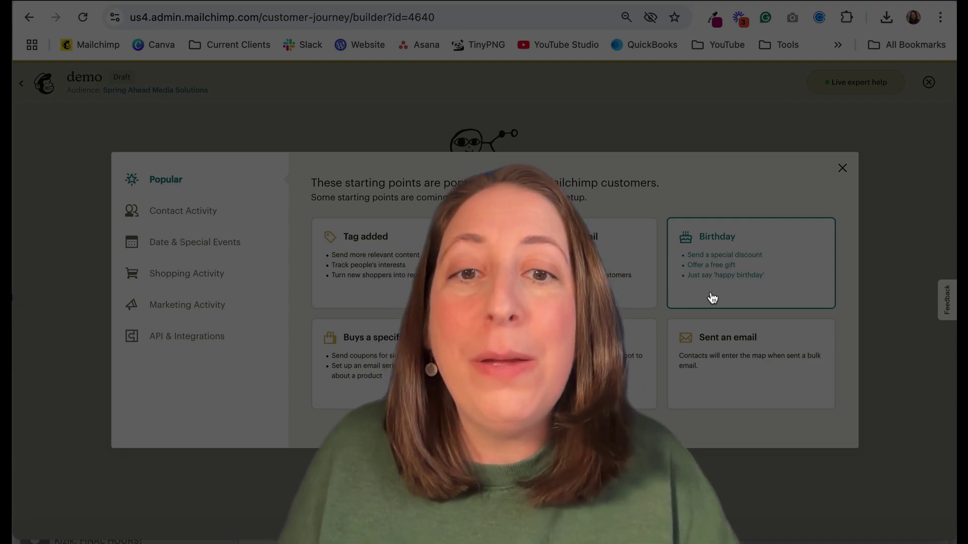
# Step: Open the YouTube Tutorial journey draft to show its starting-point choices
pyautogui.click(170, 252)
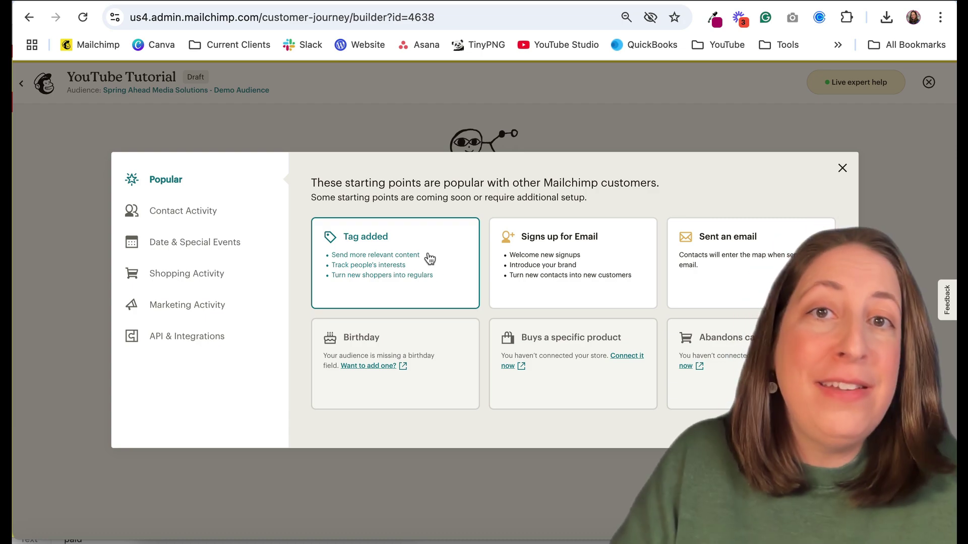
# Step: Browse the Contact Activity triggers such as Signs up for Email, Texts a keyword and Audience field changes
pyautogui.click(186, 212)
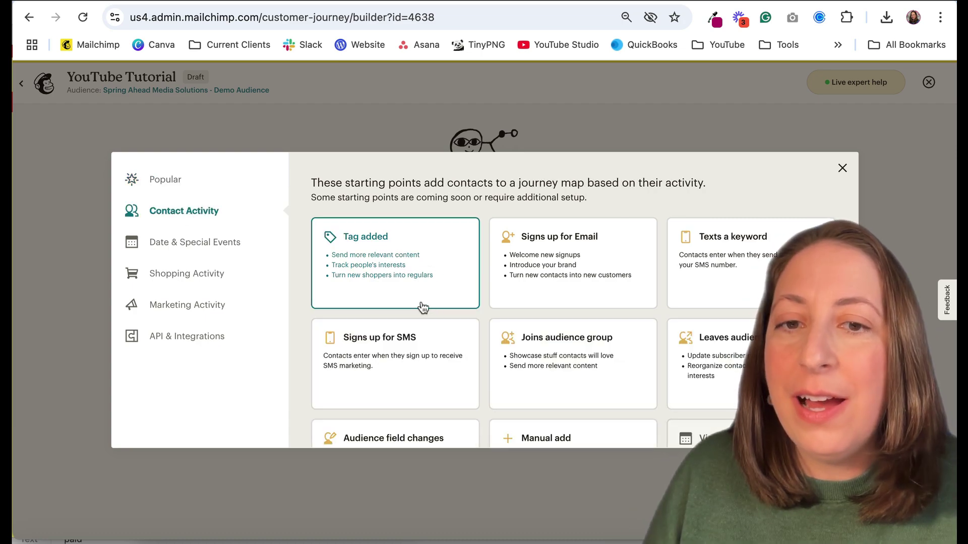
pyautogui.scroll(-1, 512, 356)
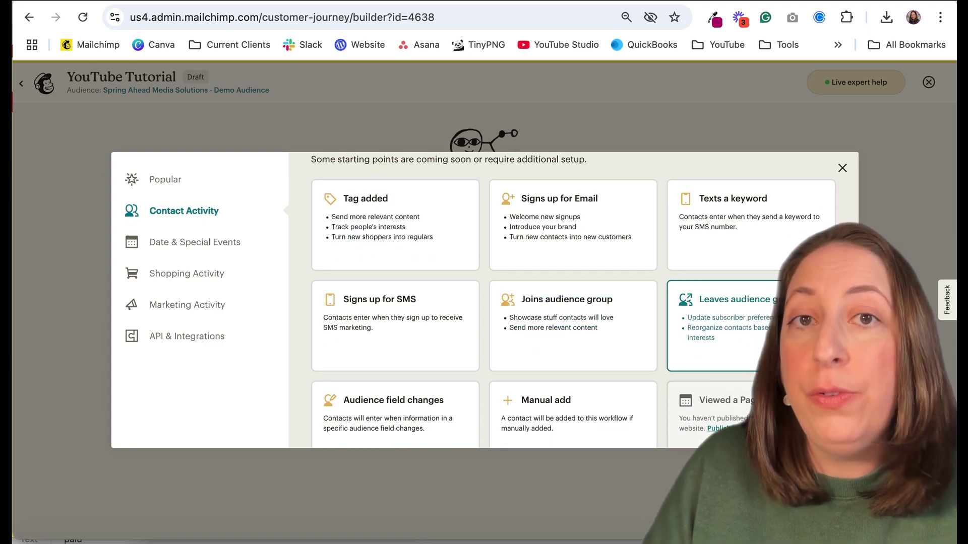
pyautogui.scroll(-2, 650, 321)
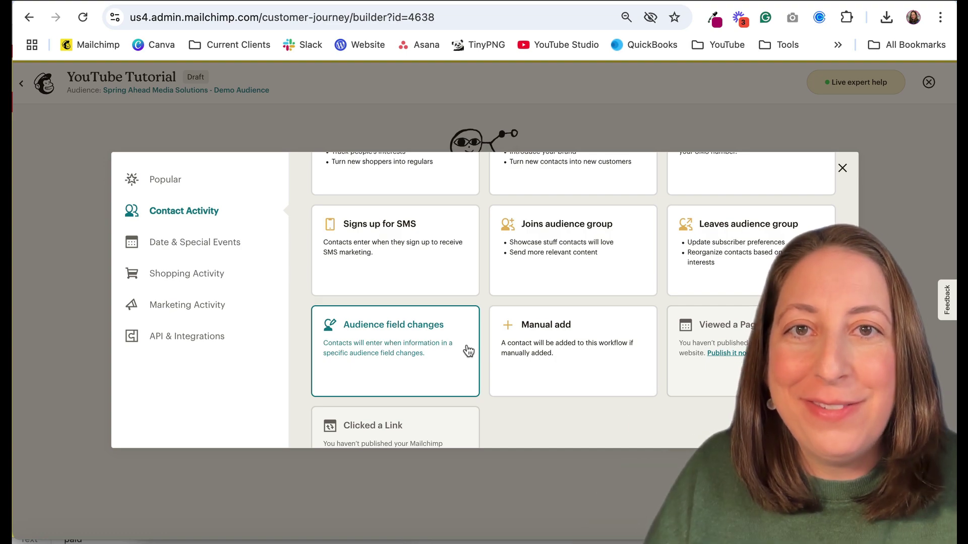
pyautogui.scroll(3, 600, 302)
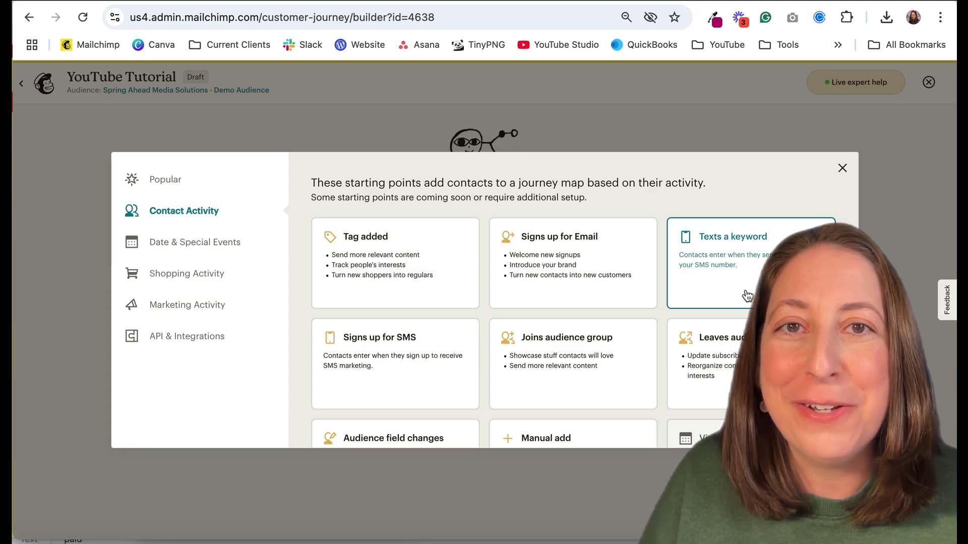
# Step: Show the Date & Special Events triggers: Signup date, Specific date, Recurring date and Birthday
pyautogui.click(226, 245)
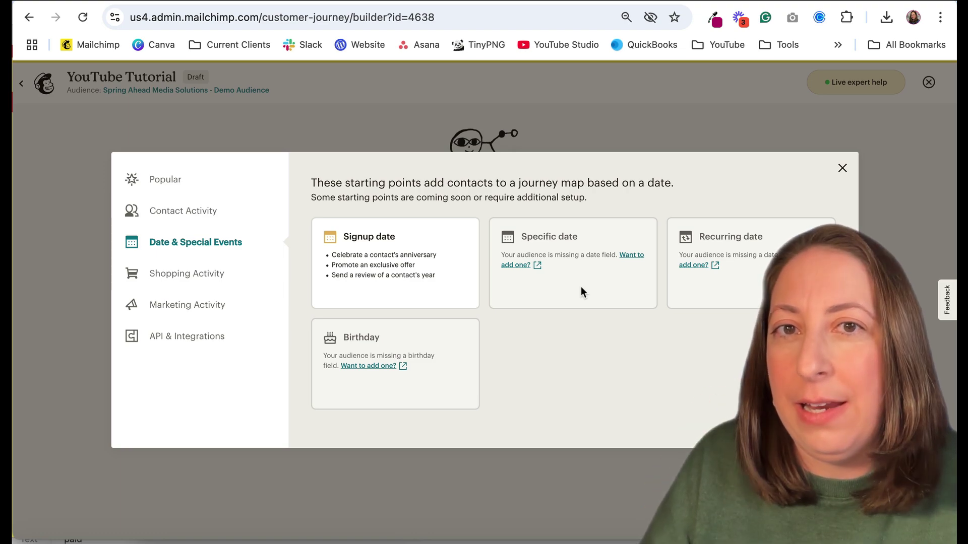
# Step: Browse the Shopping Activity triggers like Buys any product, Abandons cart and Invoice confirmation
pyautogui.click(187, 277)
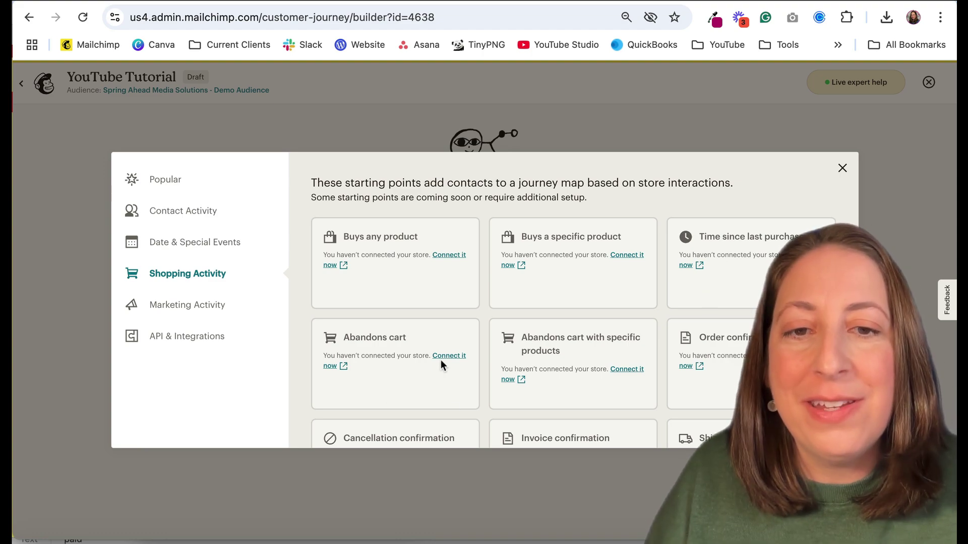
pyautogui.scroll(-1, 454, 359)
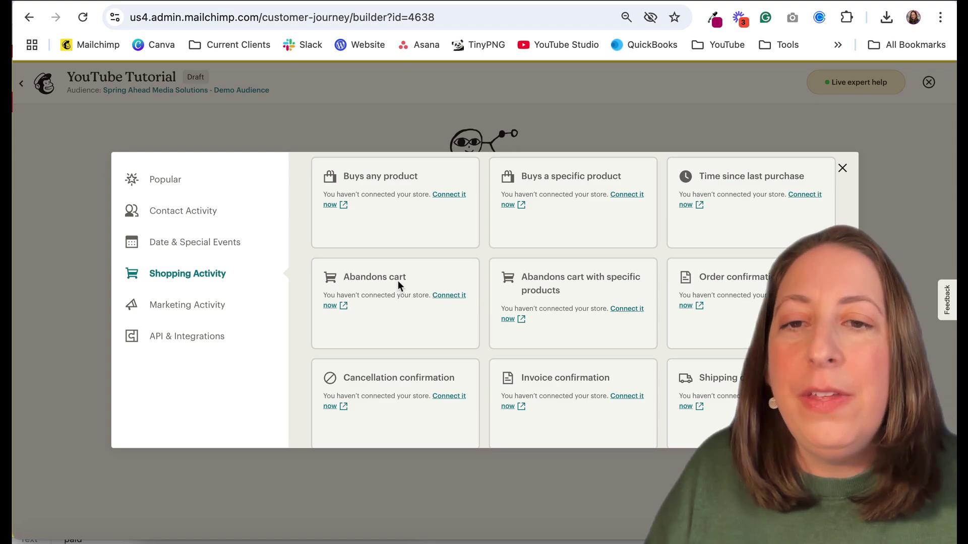
# Step: Browse Marketing Activity, then start the journey with the Signs up for Email trigger
pyautogui.click(206, 310)
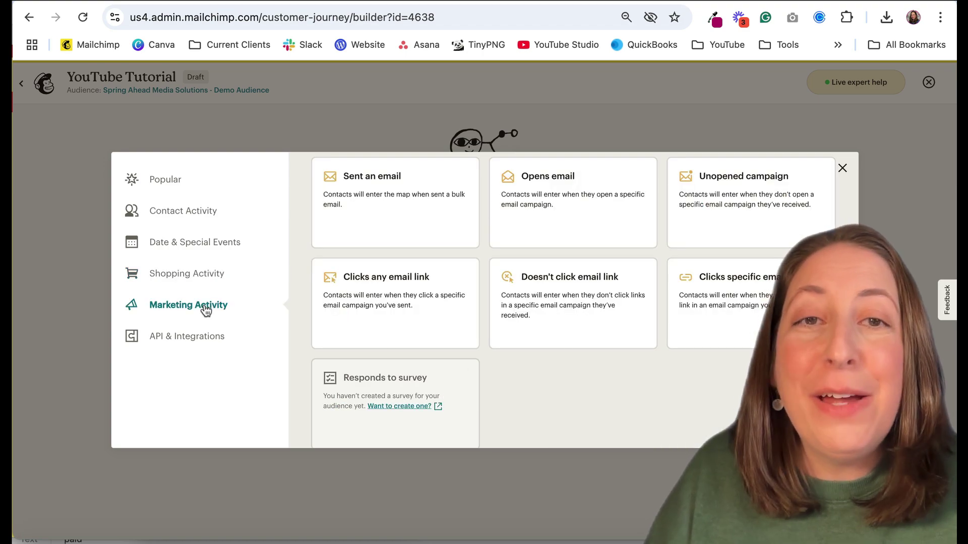
pyautogui.scroll(1, 569, 358)
pyautogui.scroll(-1, 570, 358)
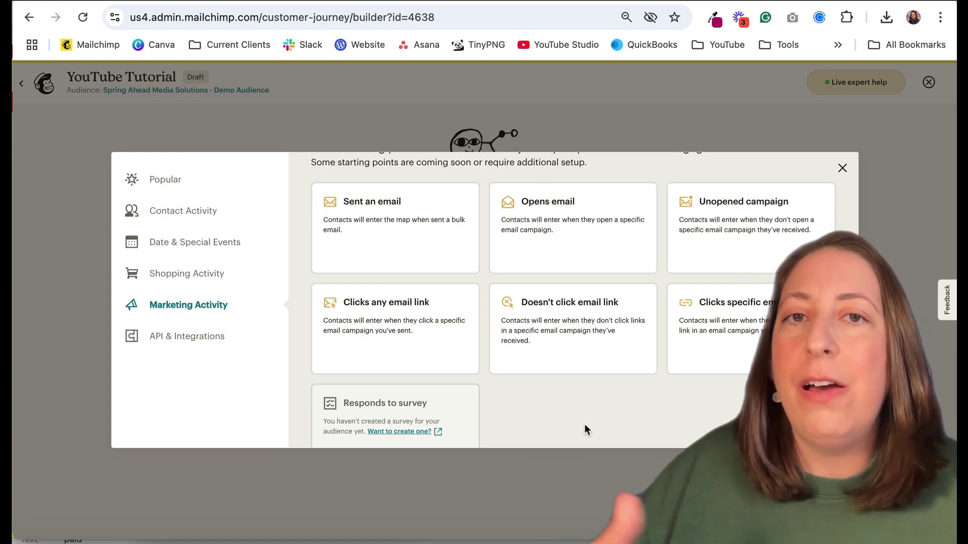
pyautogui.click(353, 265)
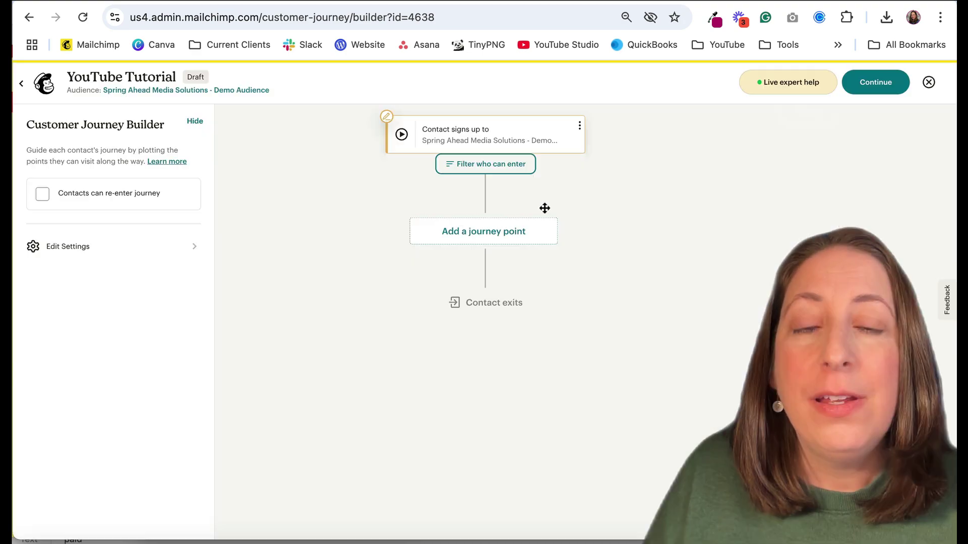
pyautogui.click(495, 171)
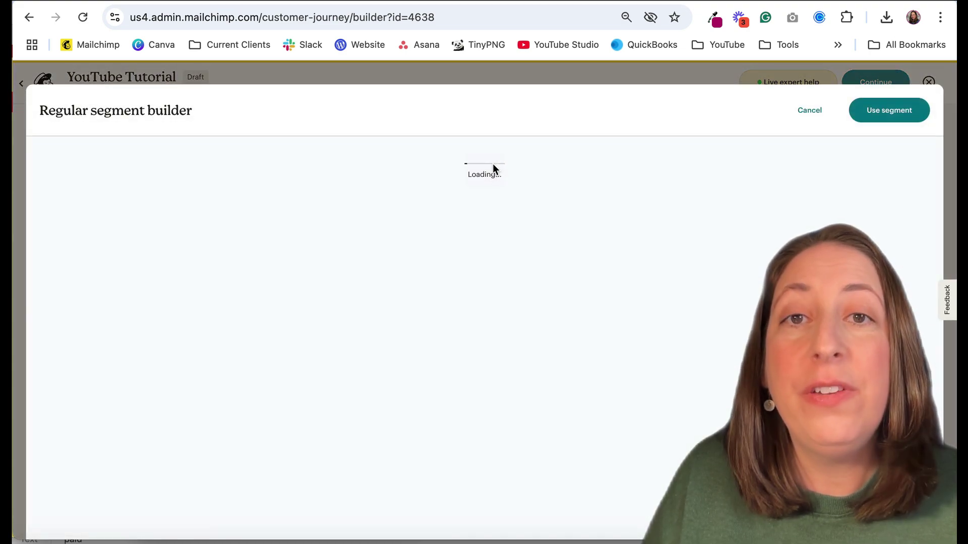
pyautogui.click(809, 110)
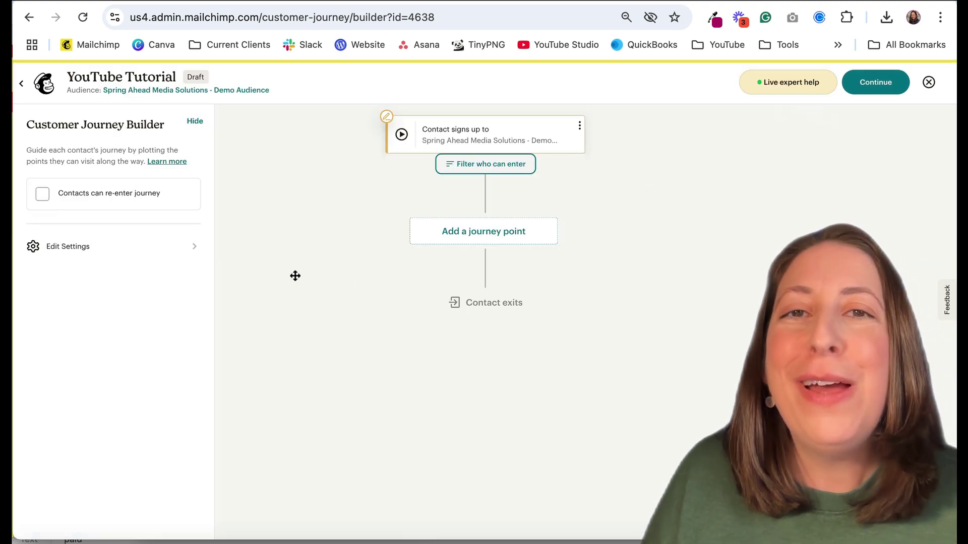
# Step: Add an entry filter so only contacts whose Signup source was not Calendly can enter
pyautogui.click(473, 171)
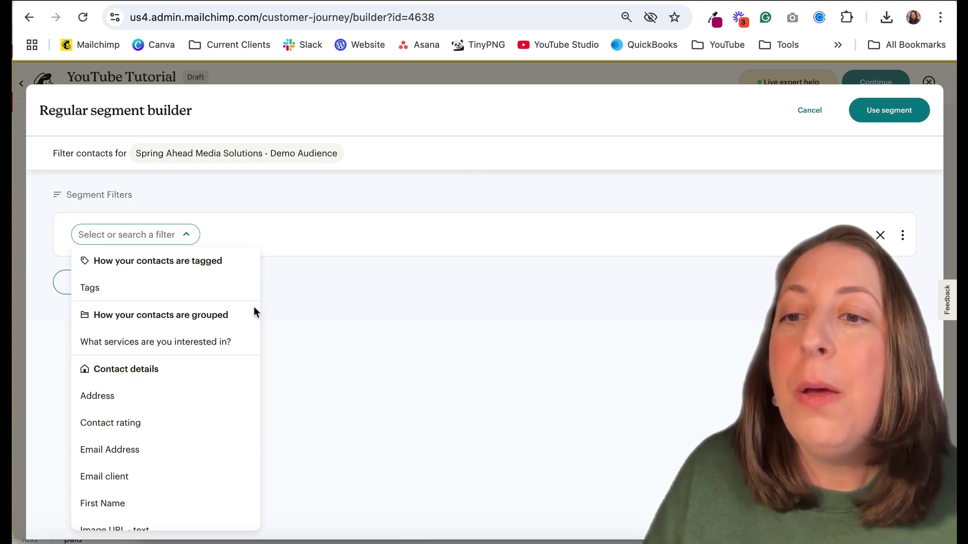
pyautogui.scroll(-10, 155, 369)
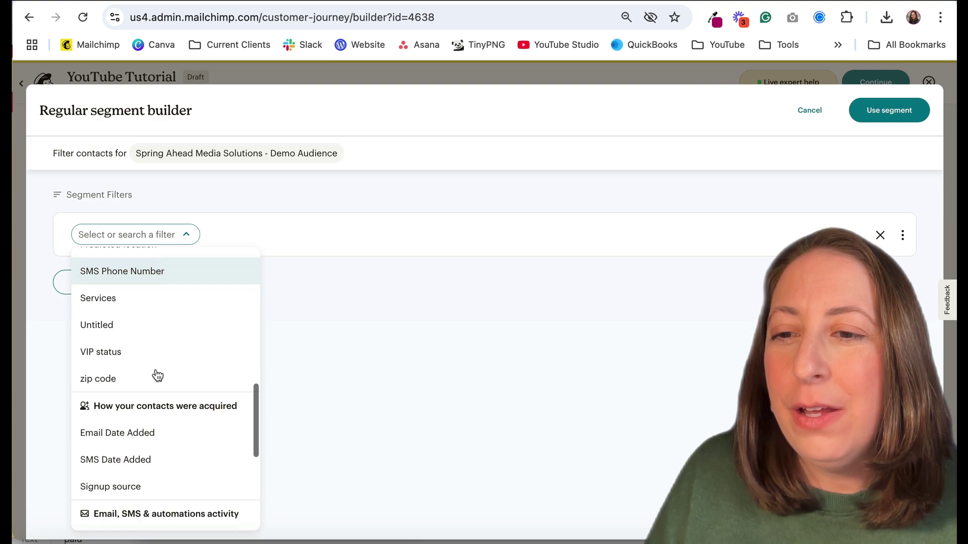
pyautogui.scroll(1, 156, 373)
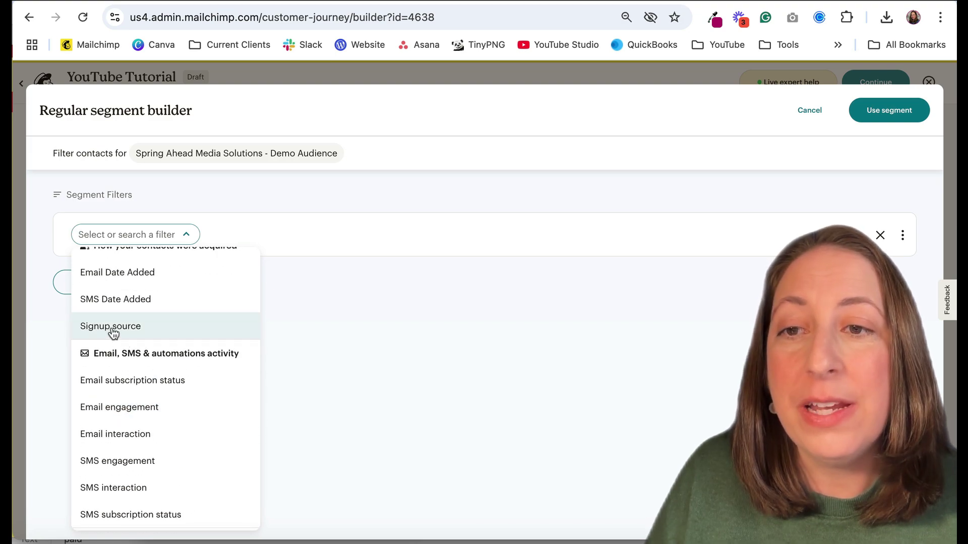
pyautogui.click(156, 324)
pyautogui.click(262, 239)
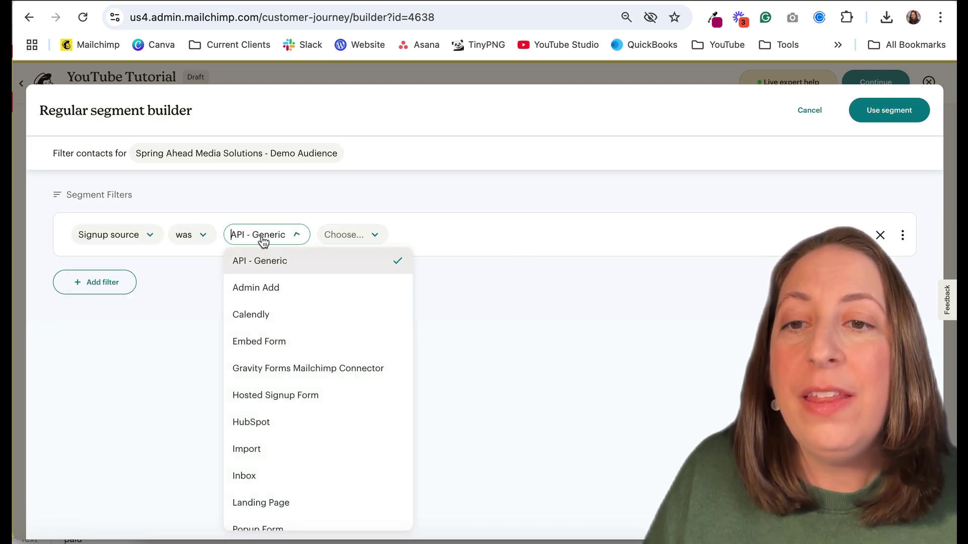
pyautogui.click(273, 316)
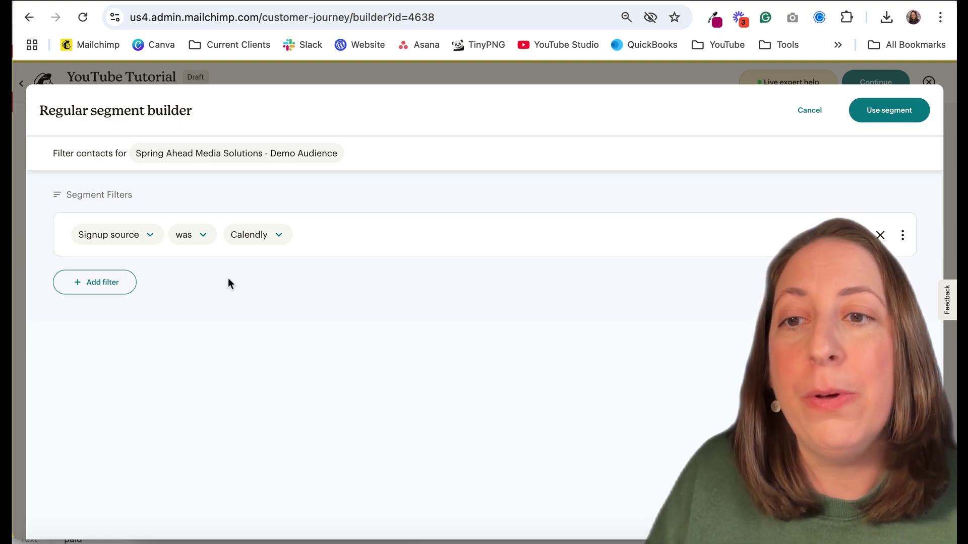
pyautogui.click(191, 235)
pyautogui.click(198, 284)
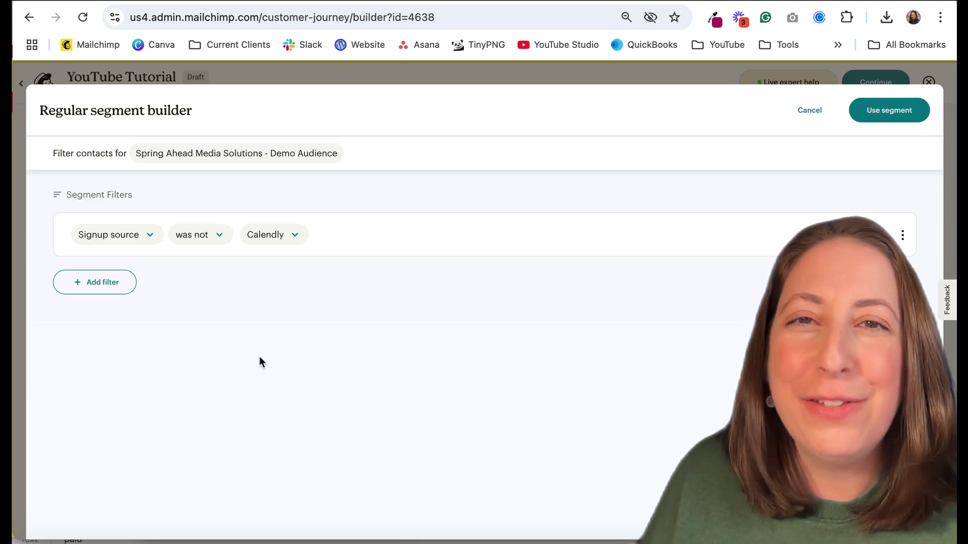
# Step: Change the filter value to Landing Page > Demo
pyautogui.click(273, 238)
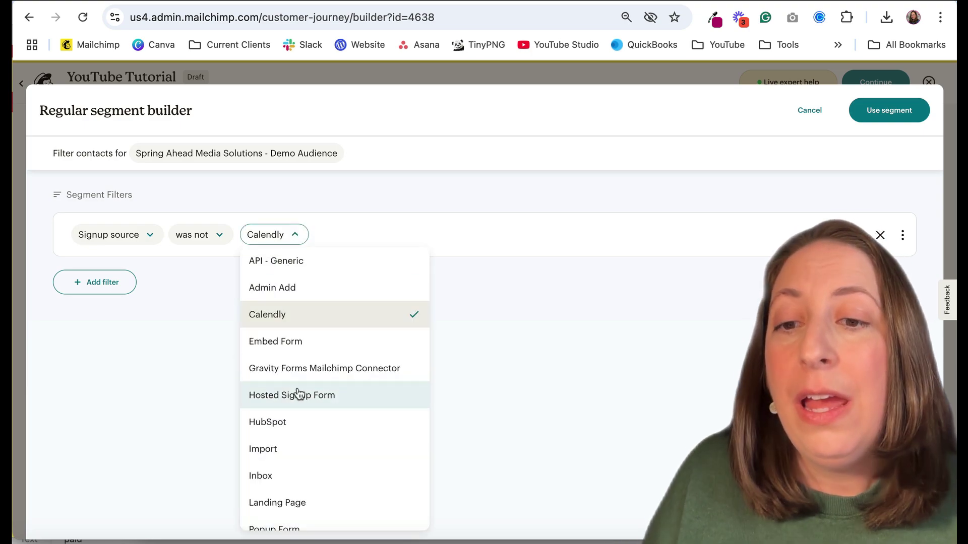
pyautogui.scroll(-2, 298, 393)
pyautogui.click(300, 428)
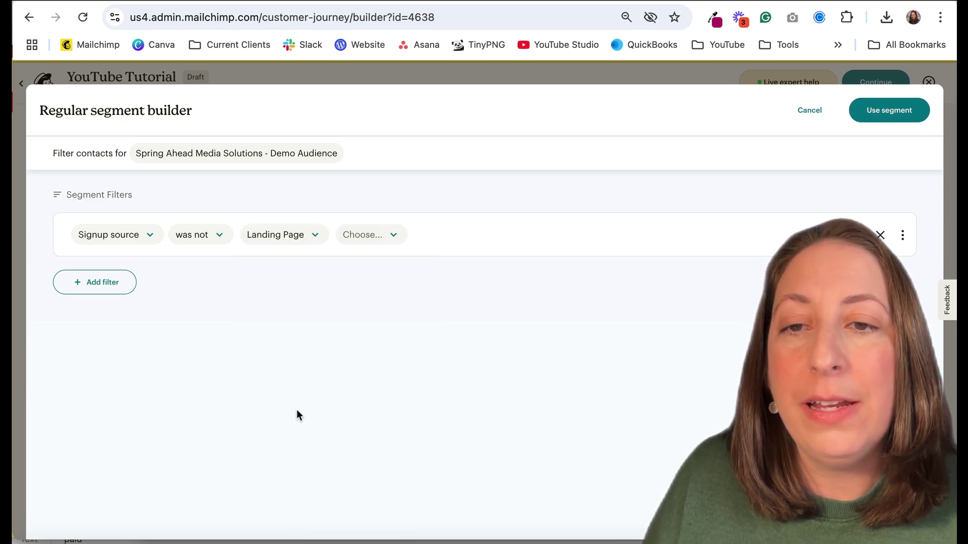
pyautogui.click(358, 241)
pyautogui.click(360, 260)
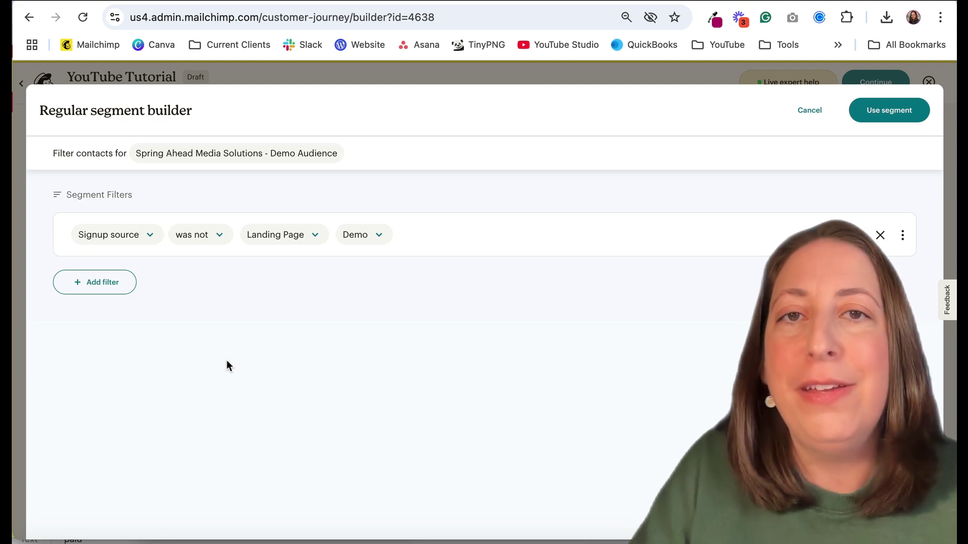
# Step: Review the other contact fields available for filtering
pyautogui.click(103, 234)
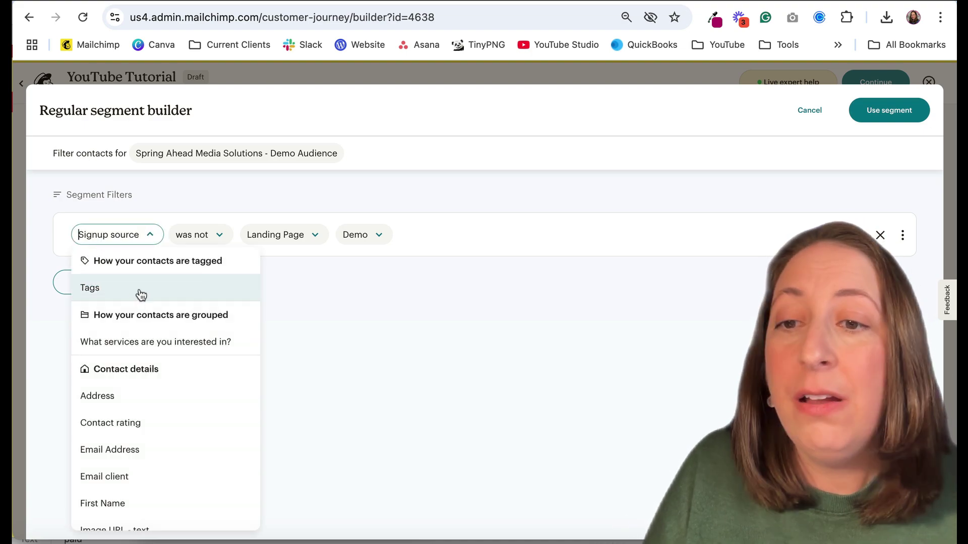
pyautogui.scroll(-5, 138, 292)
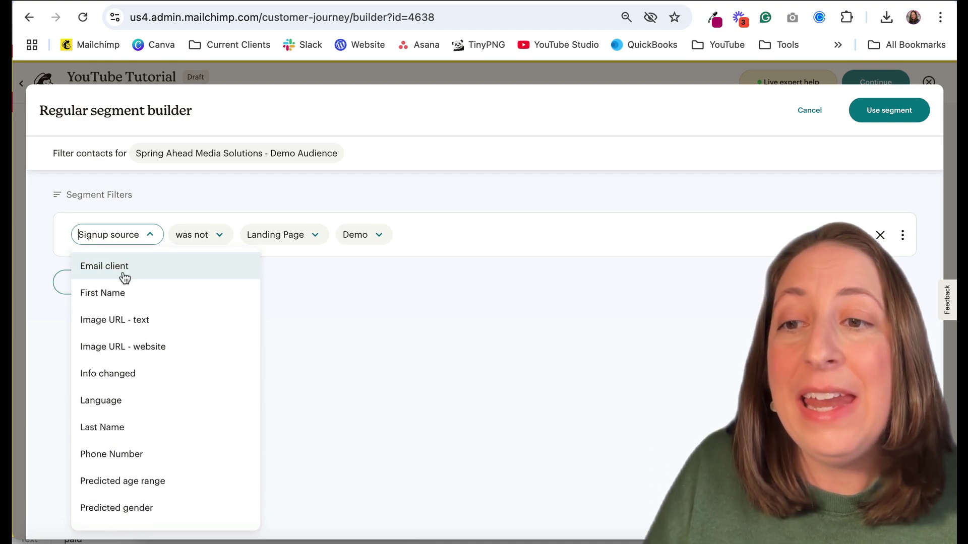
pyautogui.scroll(-3, 123, 277)
pyautogui.scroll(-6, 144, 313)
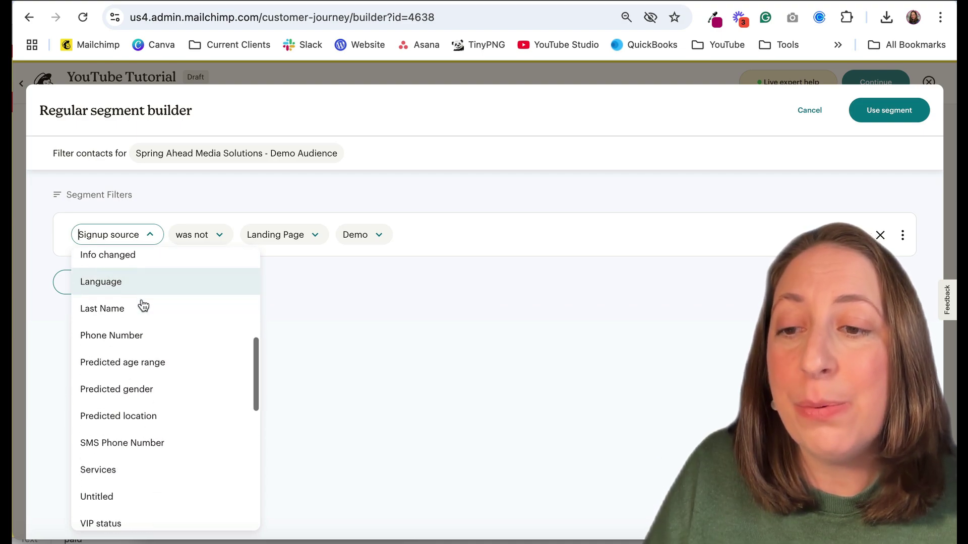
pyautogui.scroll(-1, 143, 305)
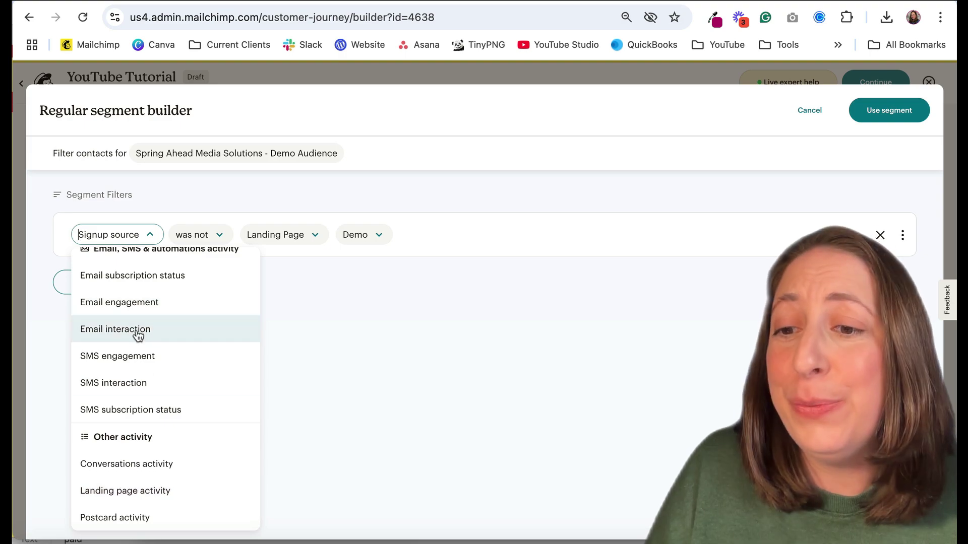
pyautogui.scroll(4, 196, 426)
pyautogui.scroll(10, 196, 426)
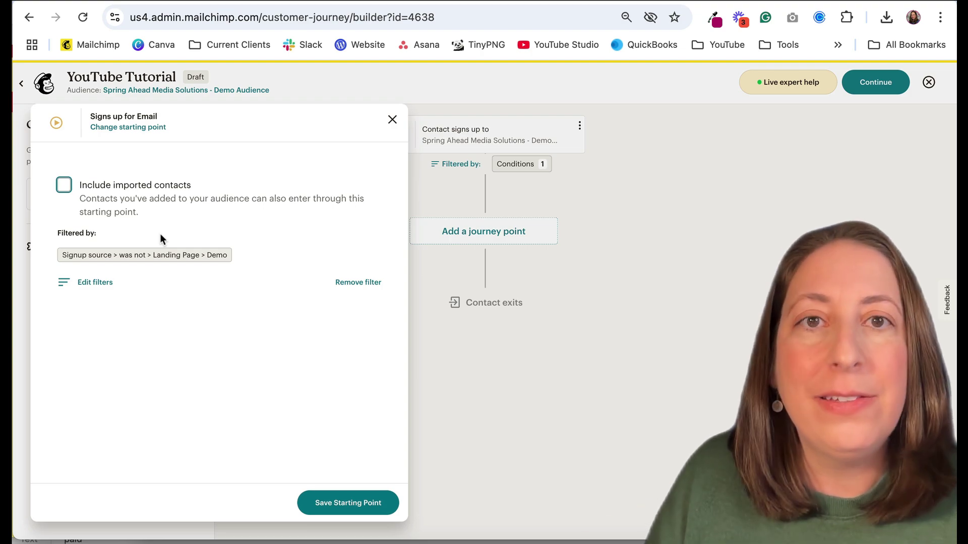
# Step: Close the starting-point panel to return to the journey map with one filter applied
pyautogui.click(392, 119)
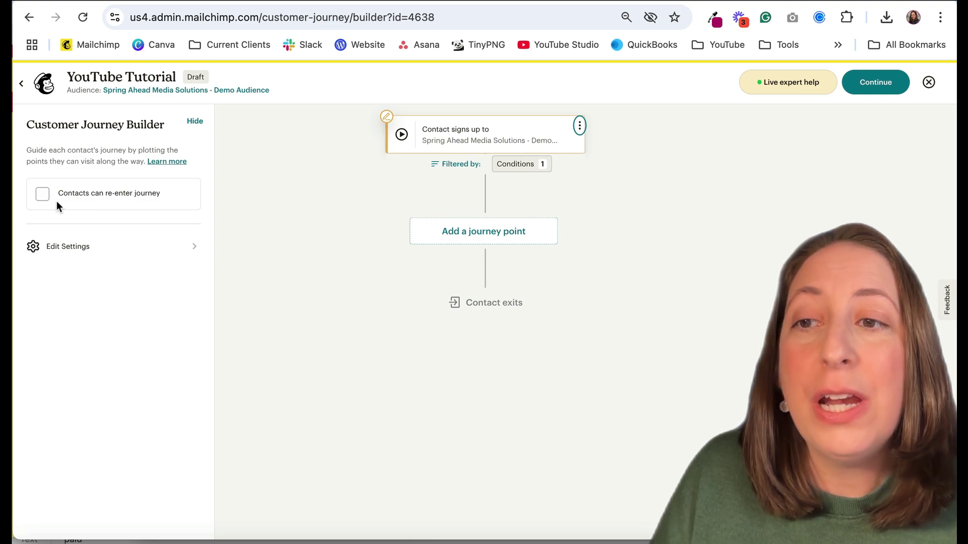
# Step: Let contacts re-enter the journey after a 5-minute minimum wait and view the journey settings
pyautogui.click(103, 204)
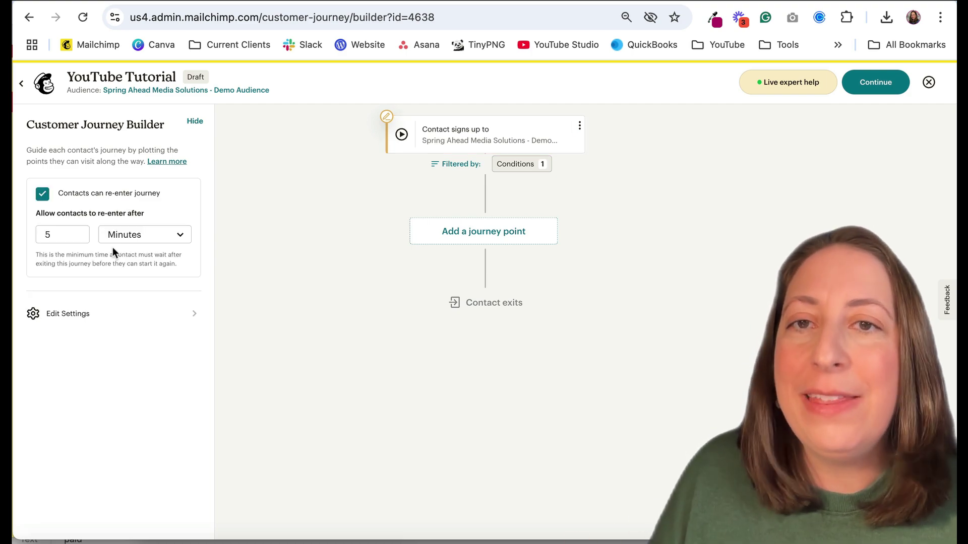
pyautogui.click(73, 314)
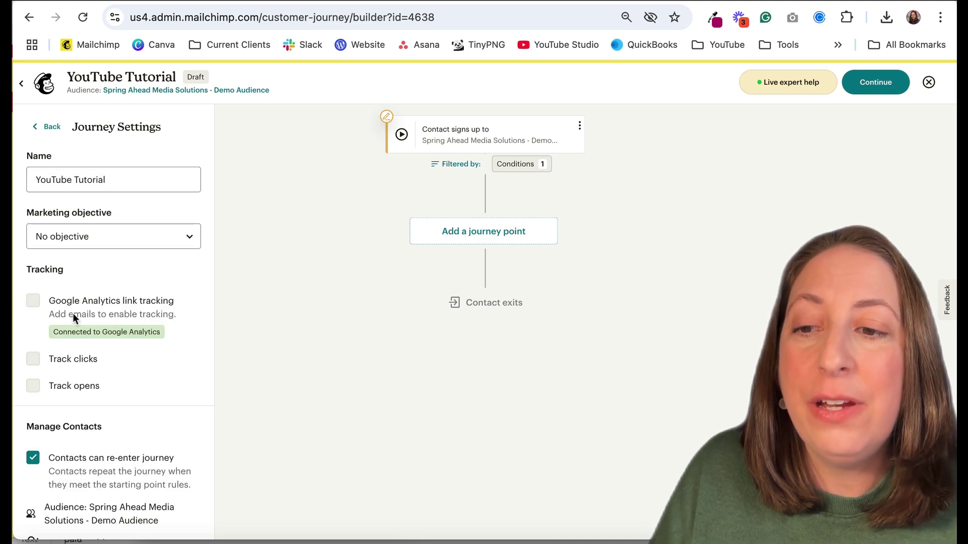
pyautogui.scroll(-3, 73, 313)
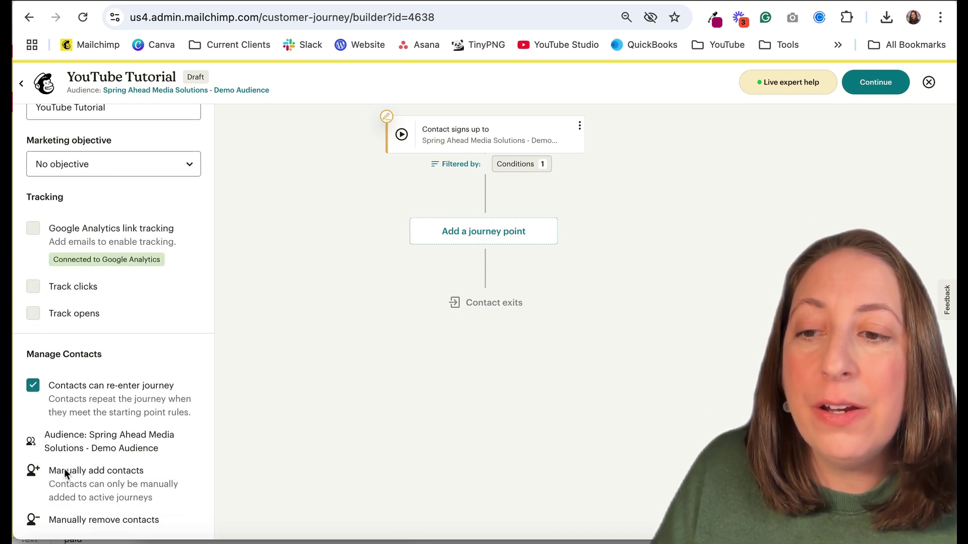